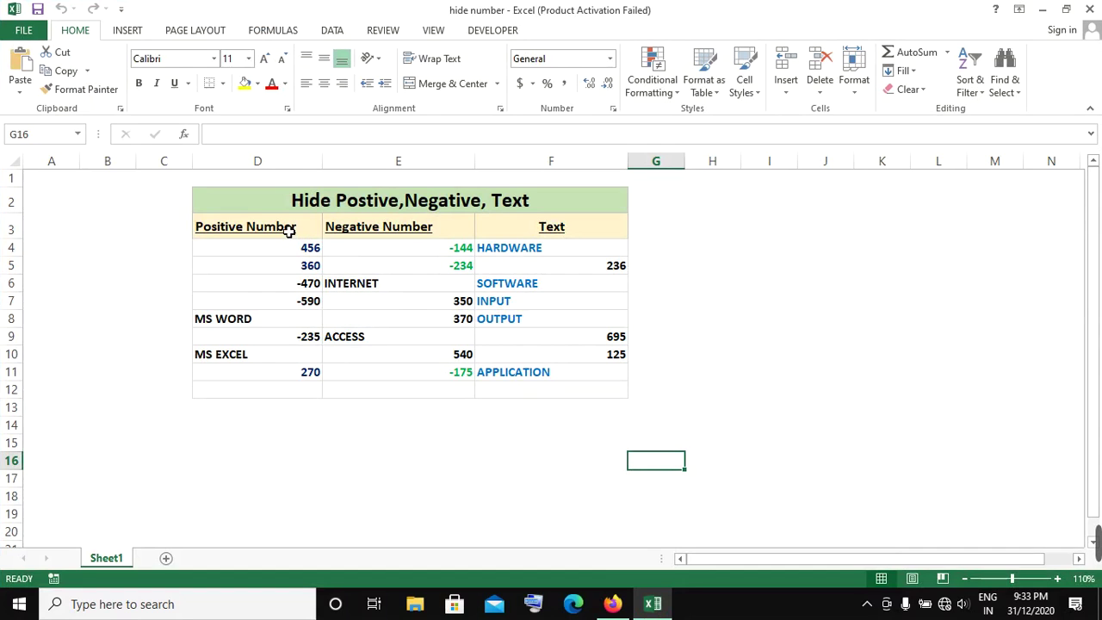
Step: Apply the custom number format ;-#; to cells D4:D12 to hide the positive numbers in the Positive Number column
left_click(279, 250)
left_click_drag(279, 251, 277, 395)
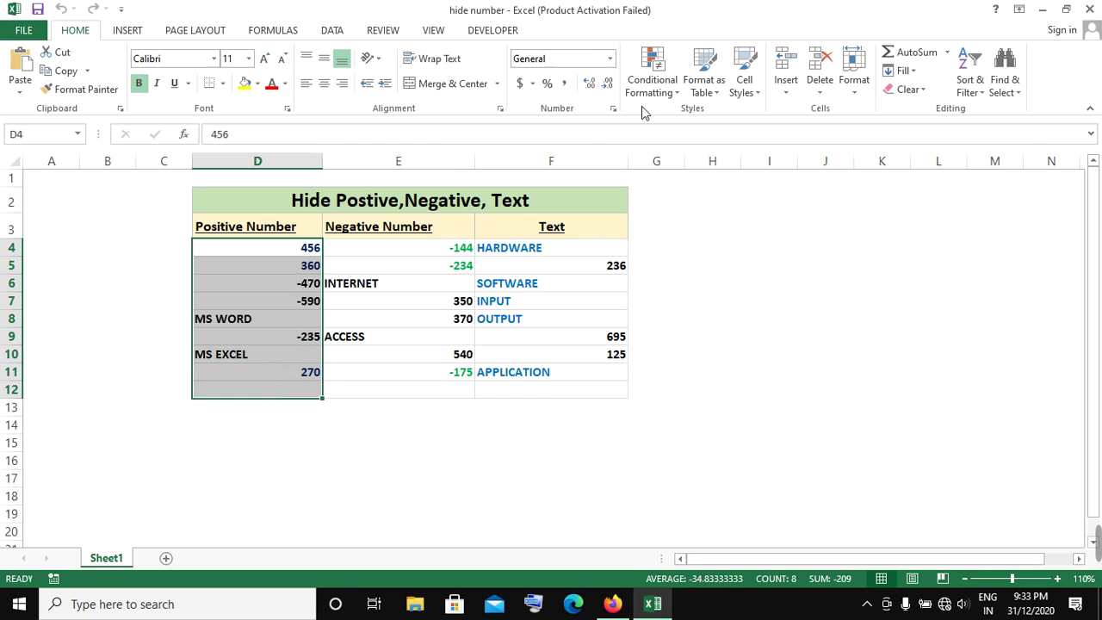
left_click(614, 110)
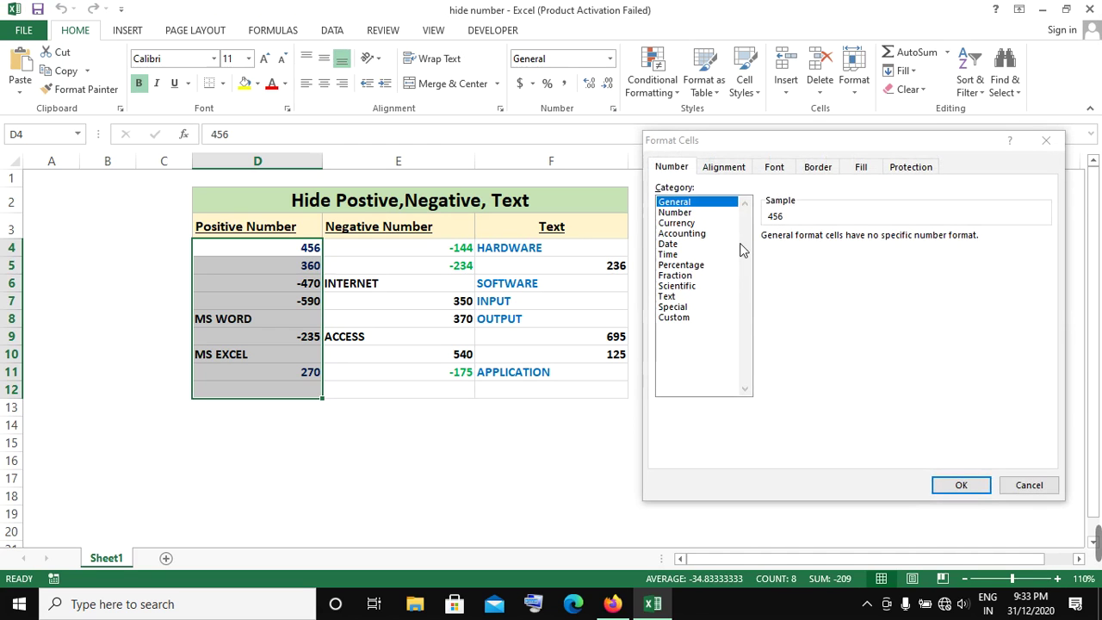
left_click(686, 319)
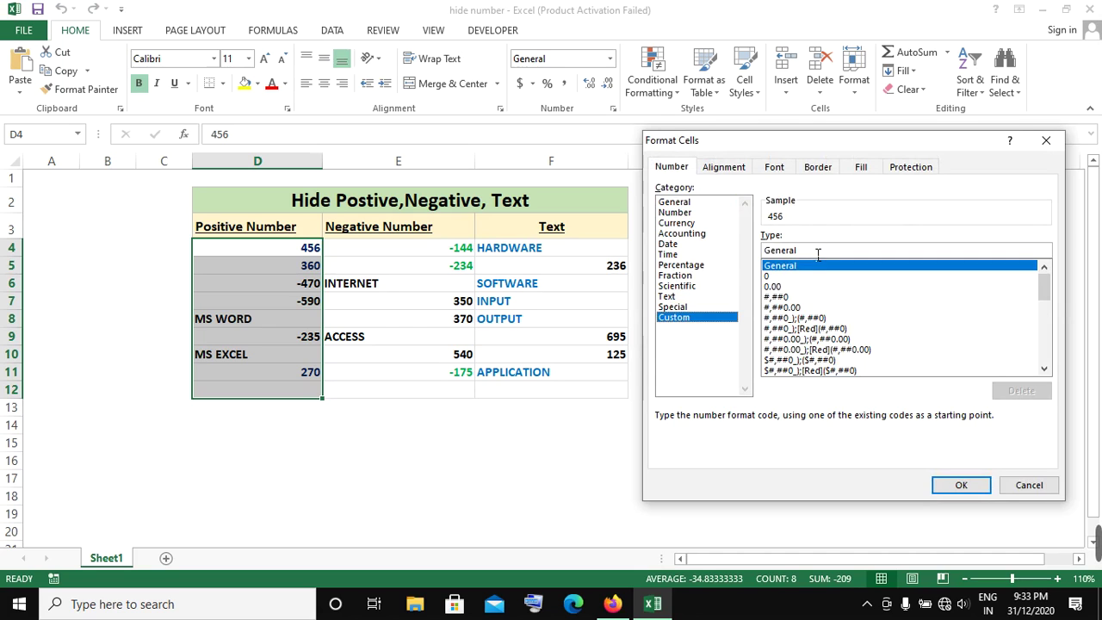
left_click(818, 250)
key("BackSpace")
key("BackSpace")
key("BackSpace")
key("BackSpace")
key("BackSpace")
key("BackSpace")
key("BackSpace")
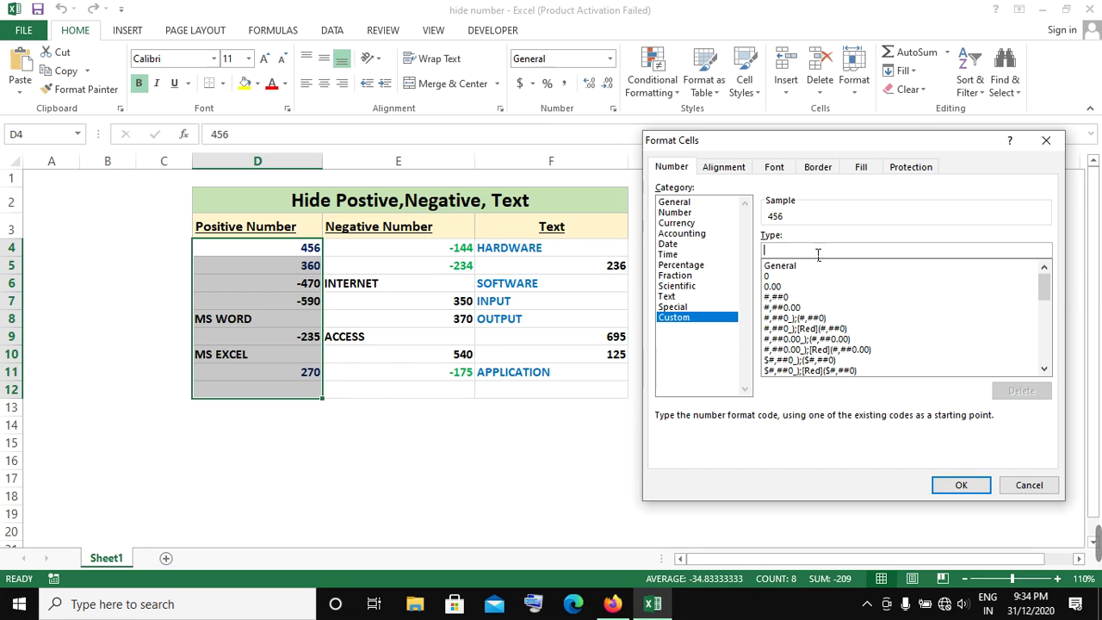
type(";")
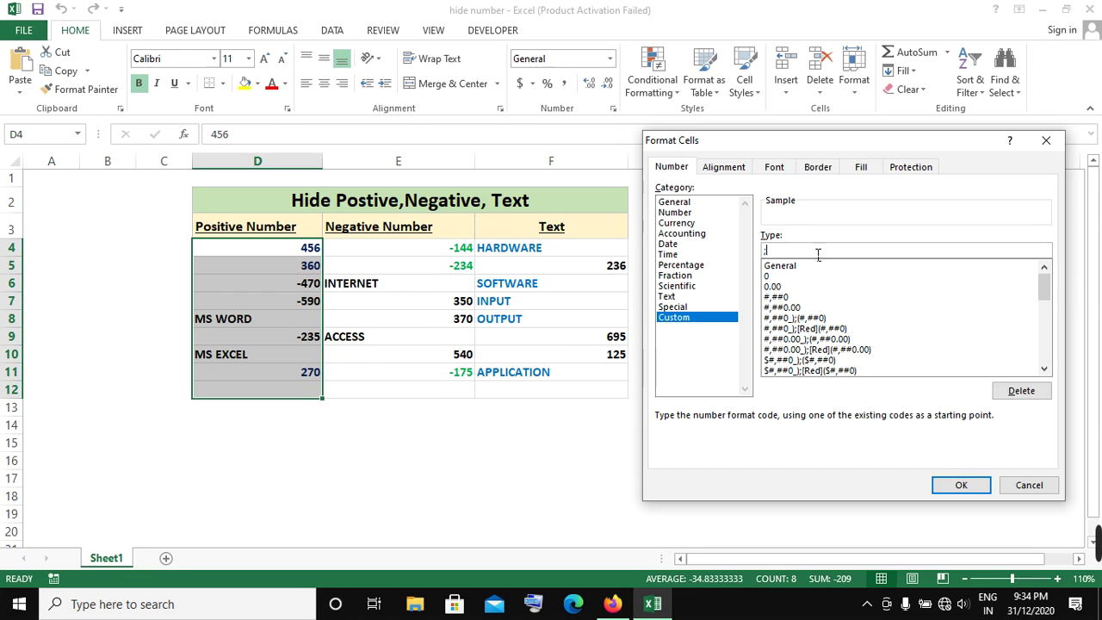
type(";-#;")
left_click(962, 487)
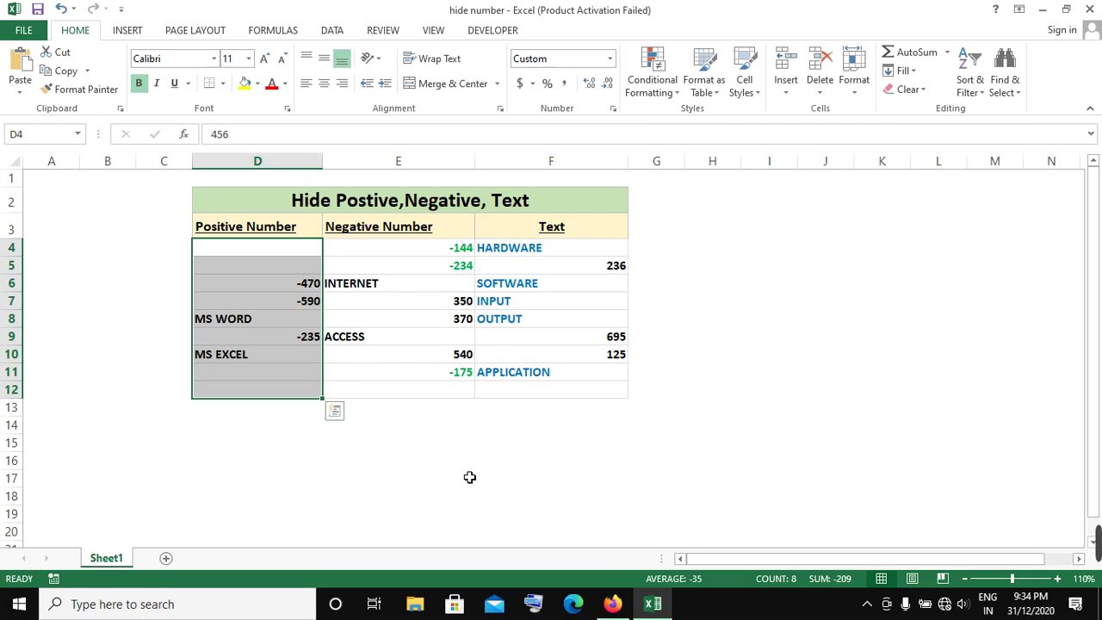
key("ctrl+z")
Step: Apply the custom number format #;; to cells E4:E12 to hide the negative numbers in the Negative Number column
left_click(455, 252)
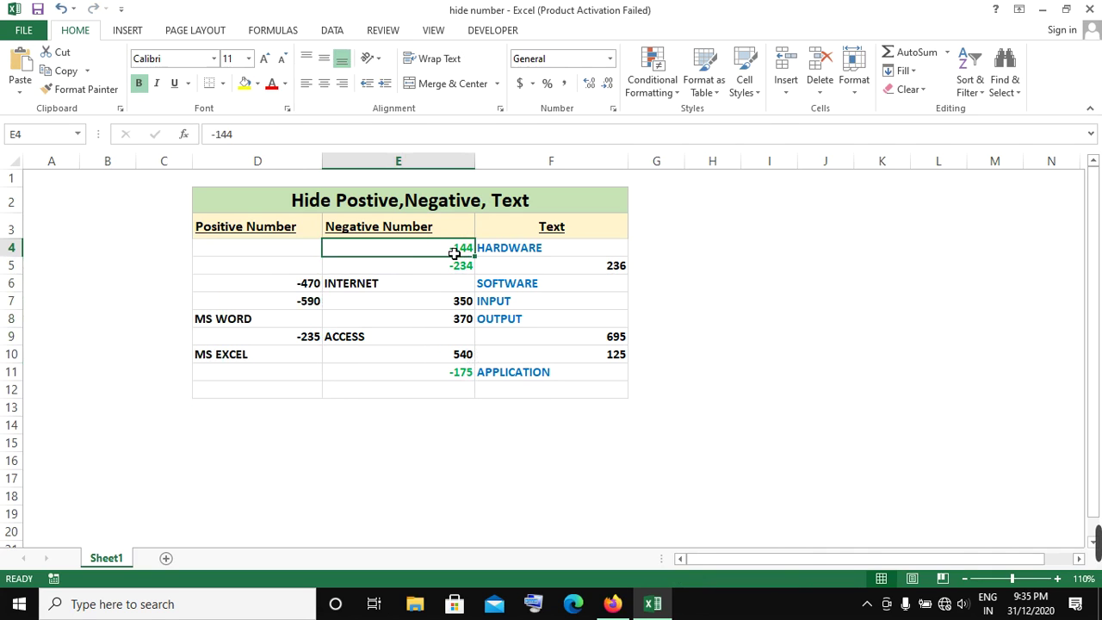
left_click_drag(455, 252, 445, 393)
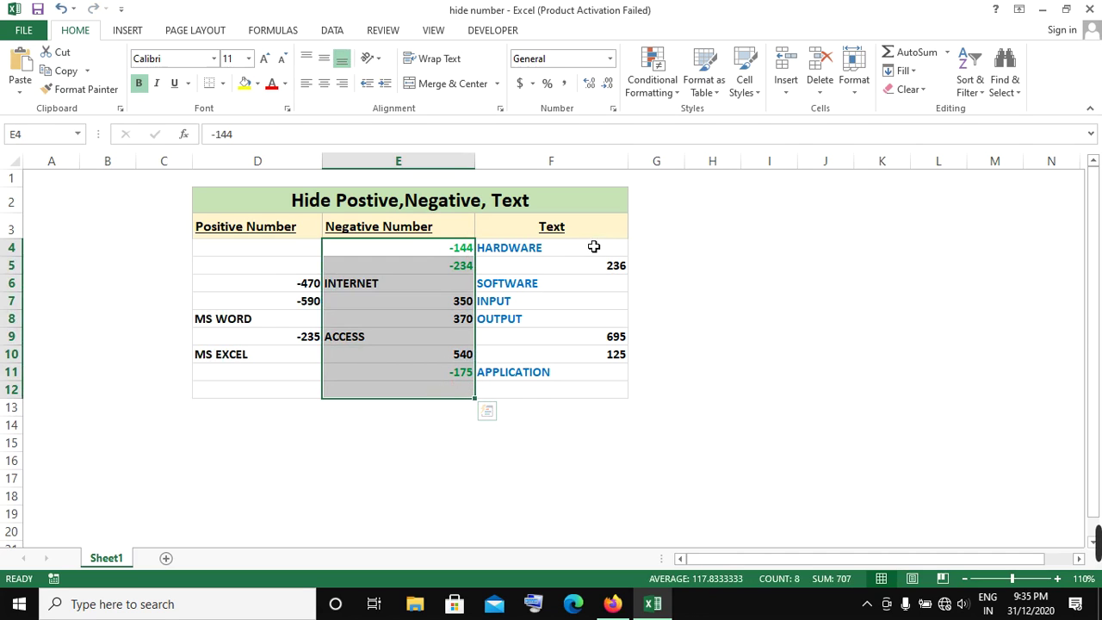
left_click(613, 108)
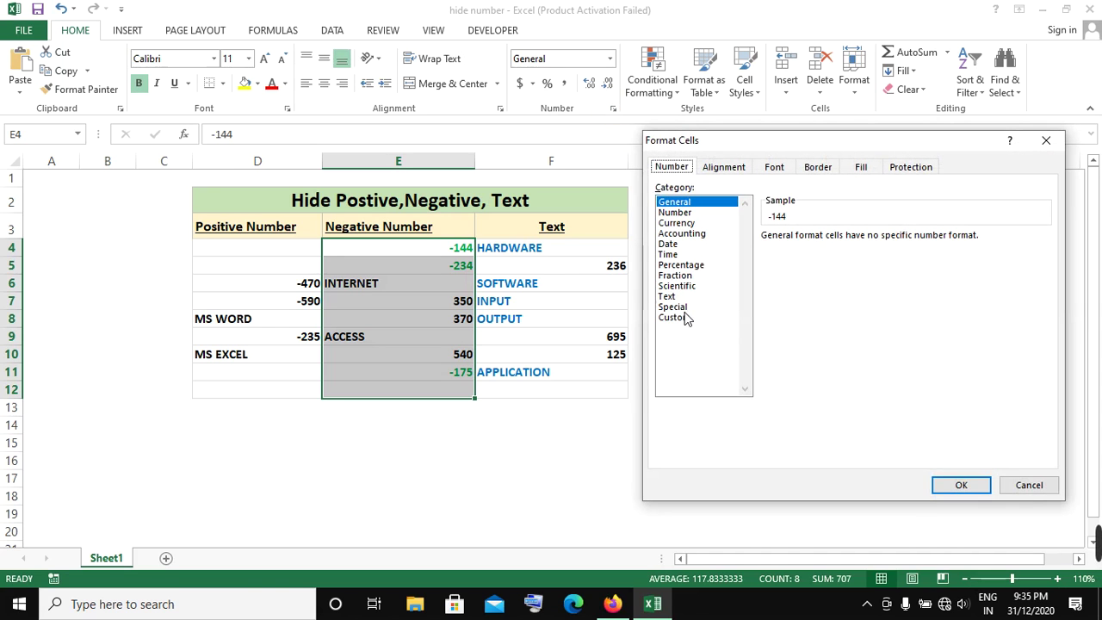
left_click(688, 317)
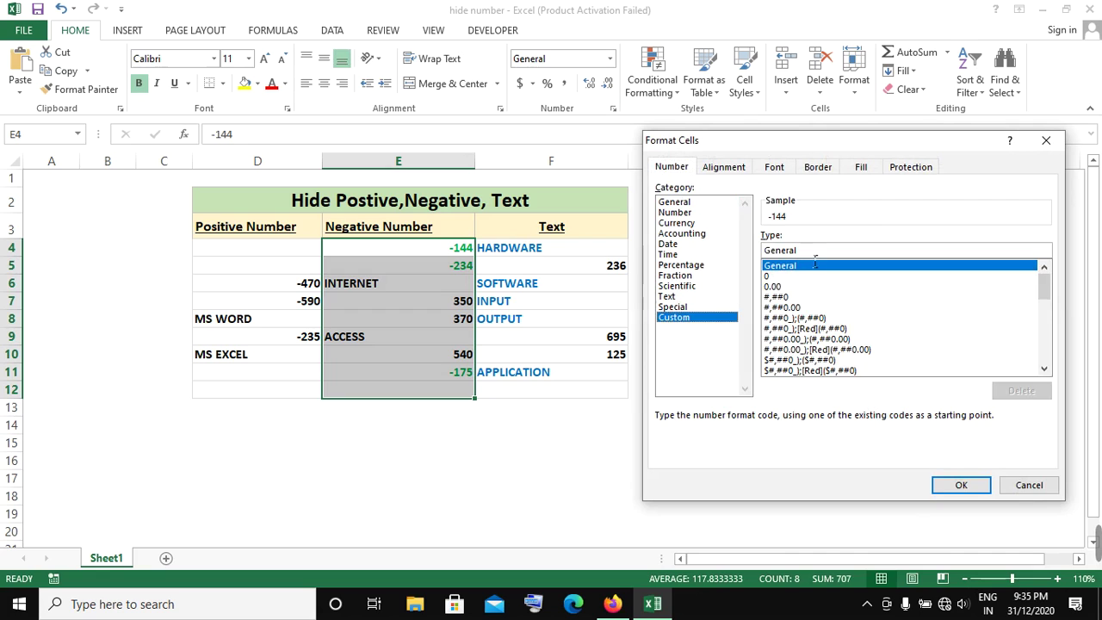
left_click_drag(813, 255, 766, 259)
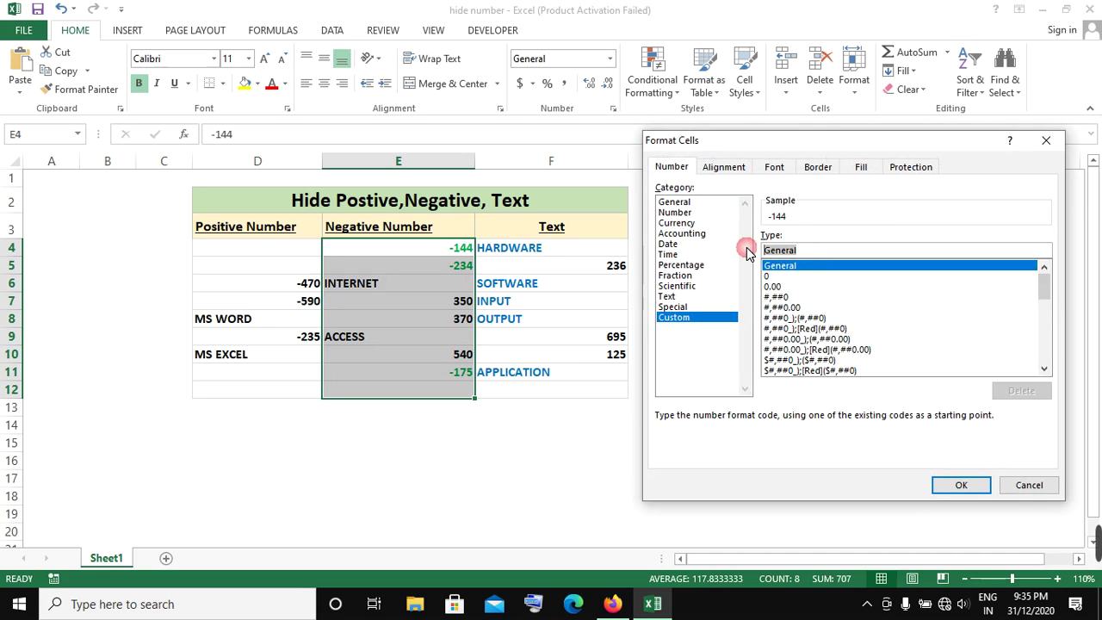
key("BackSpace")
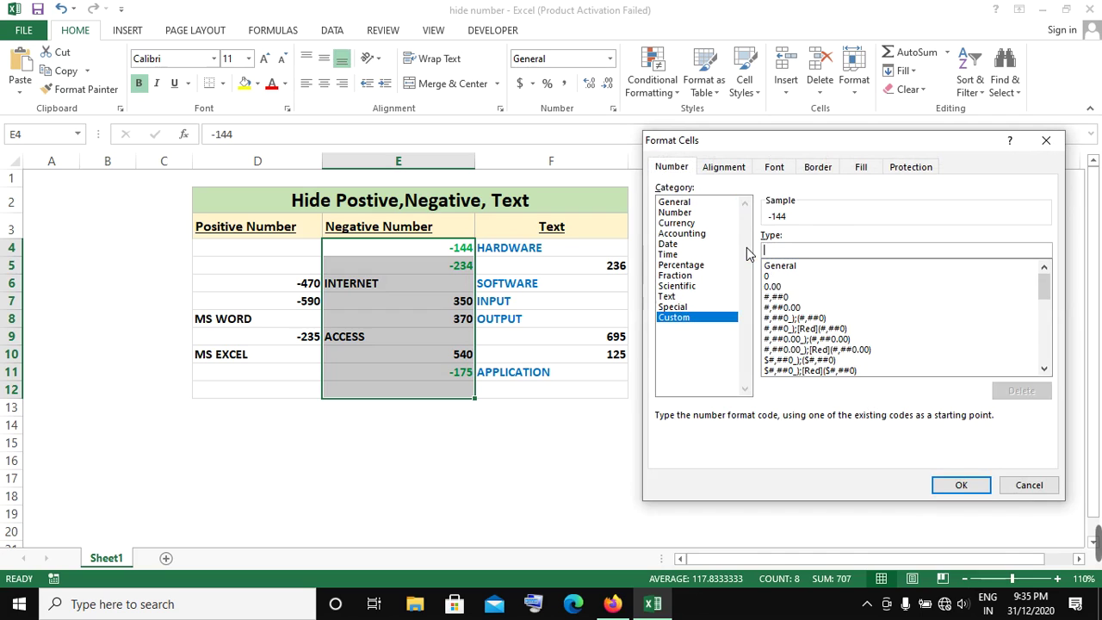
type("#")
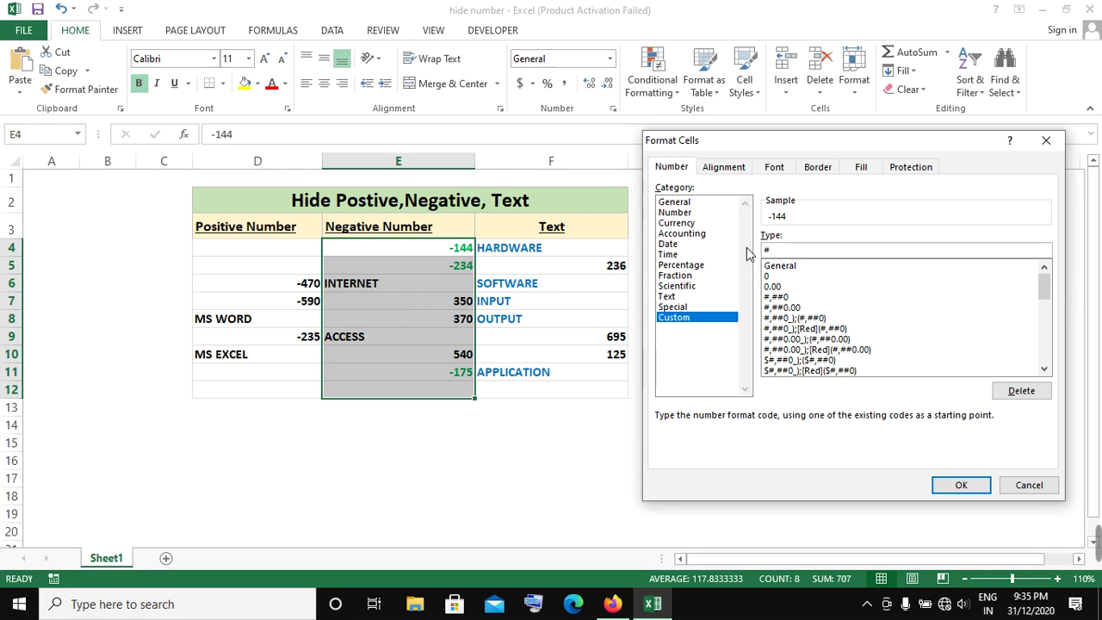
type(";;")
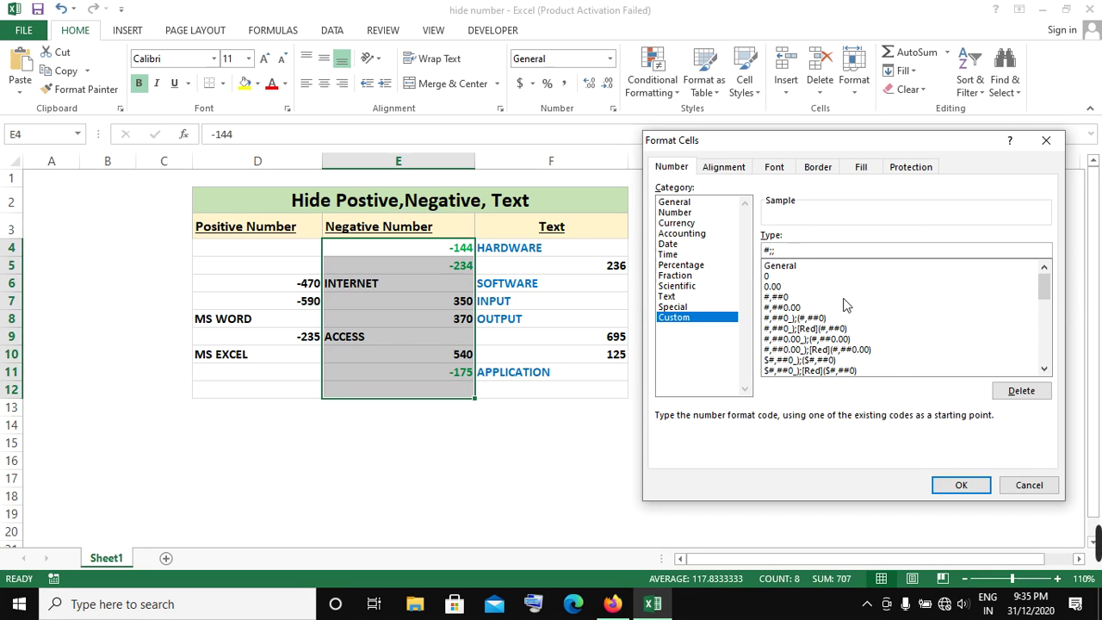
left_click(962, 487)
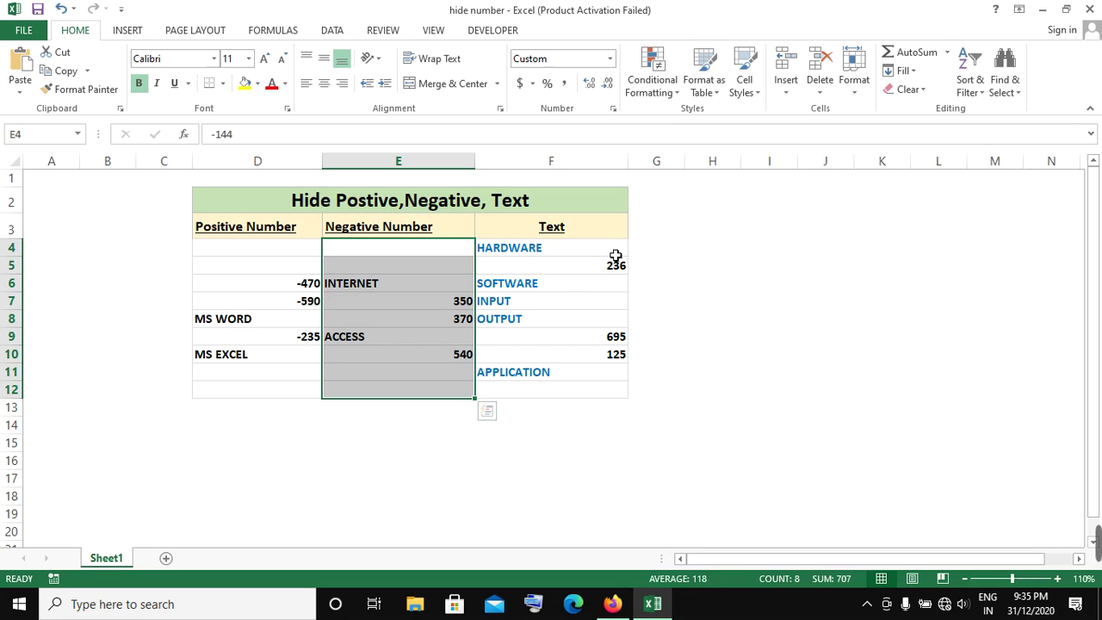
Step: Apply the custom number format #;-#;; to cells F4:F11 to hide the text entries in the Text column
left_click(598, 251)
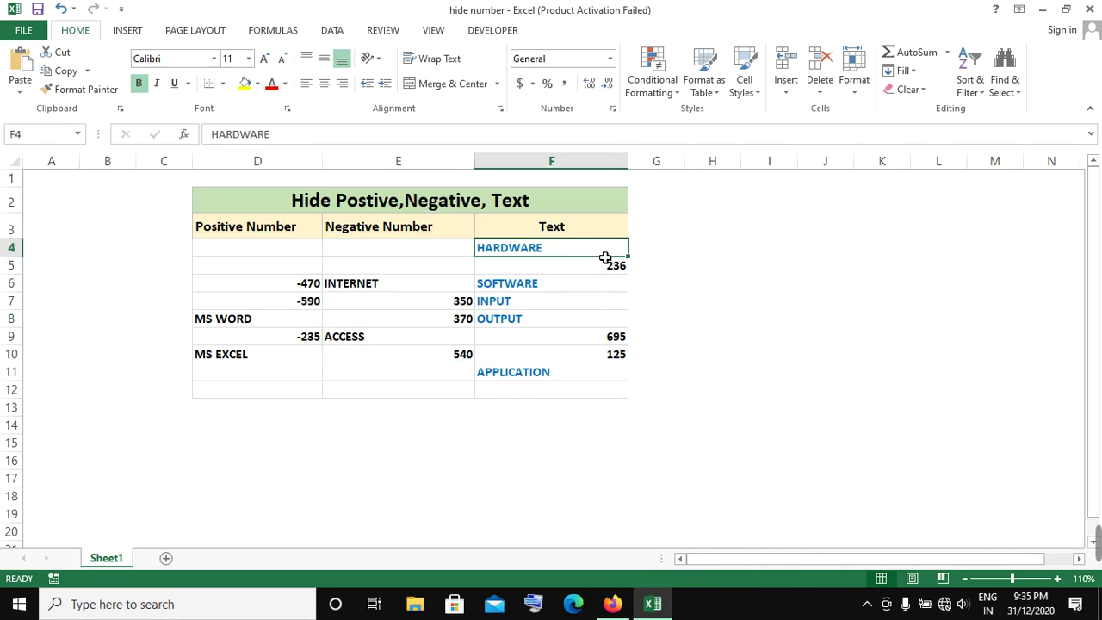
left_click_drag(606, 254, 591, 373)
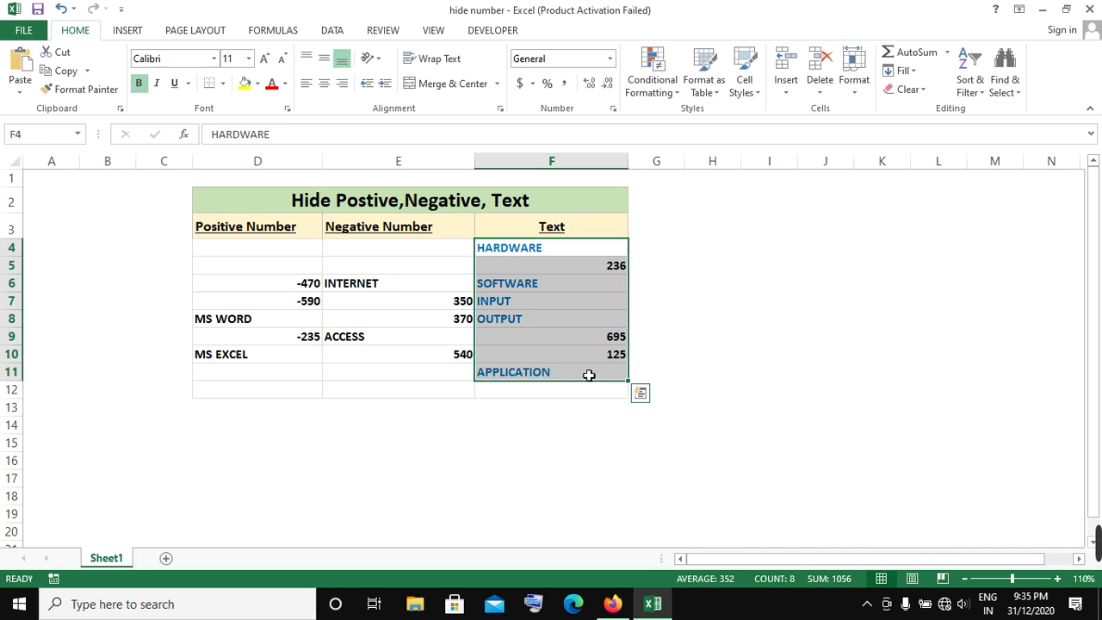
left_click(614, 110)
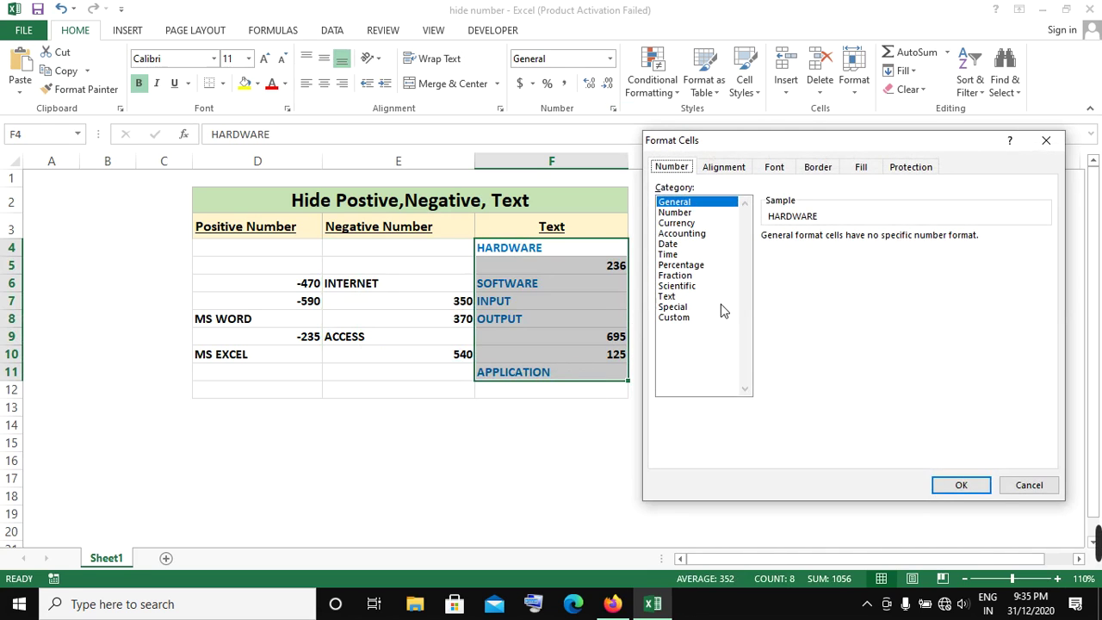
left_click(684, 318)
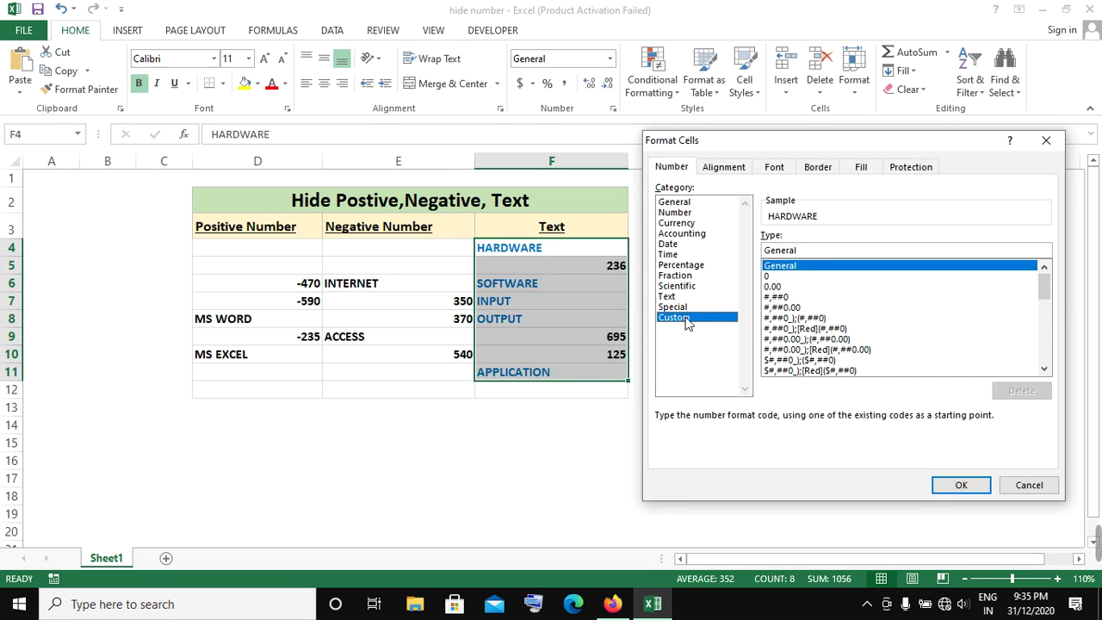
left_click_drag(801, 251, 754, 251)
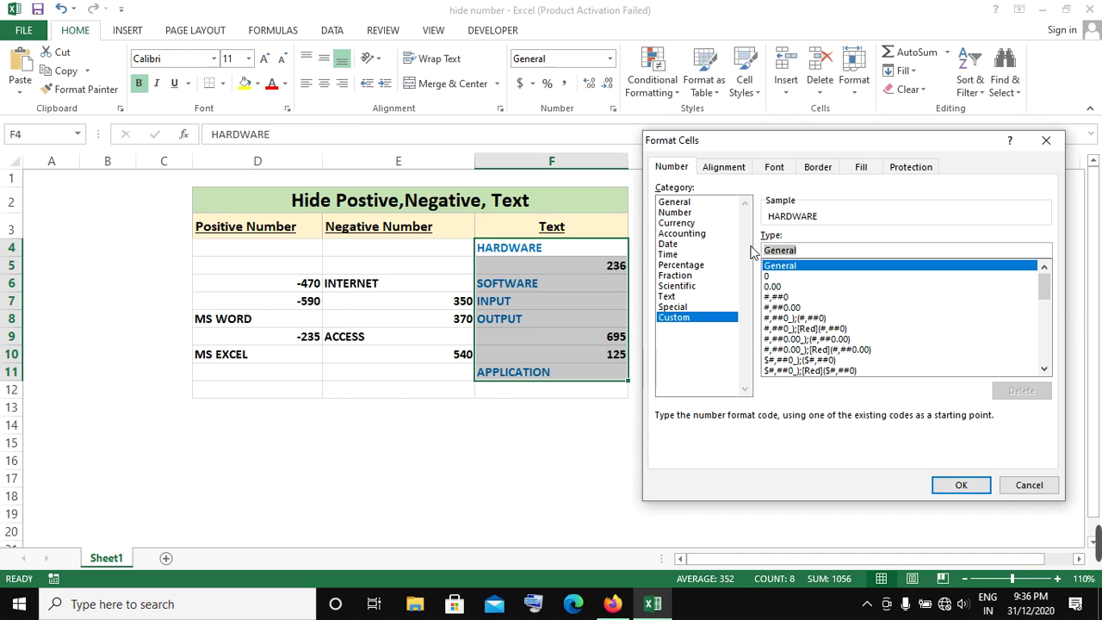
type("#")
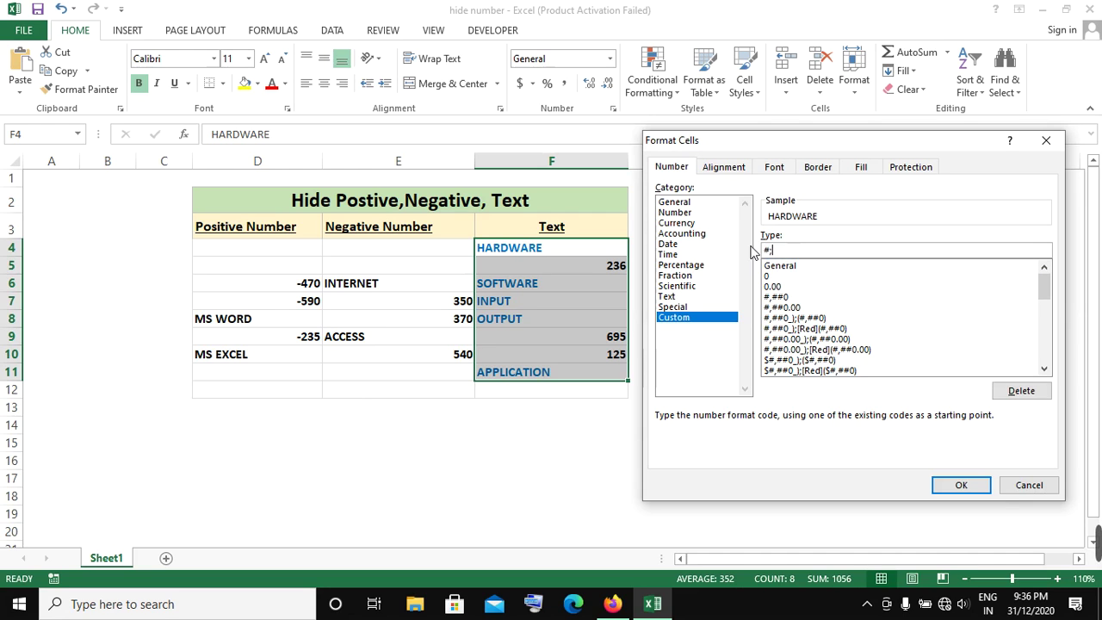
type(";_")
key("BackSpace")
type("-#;;")
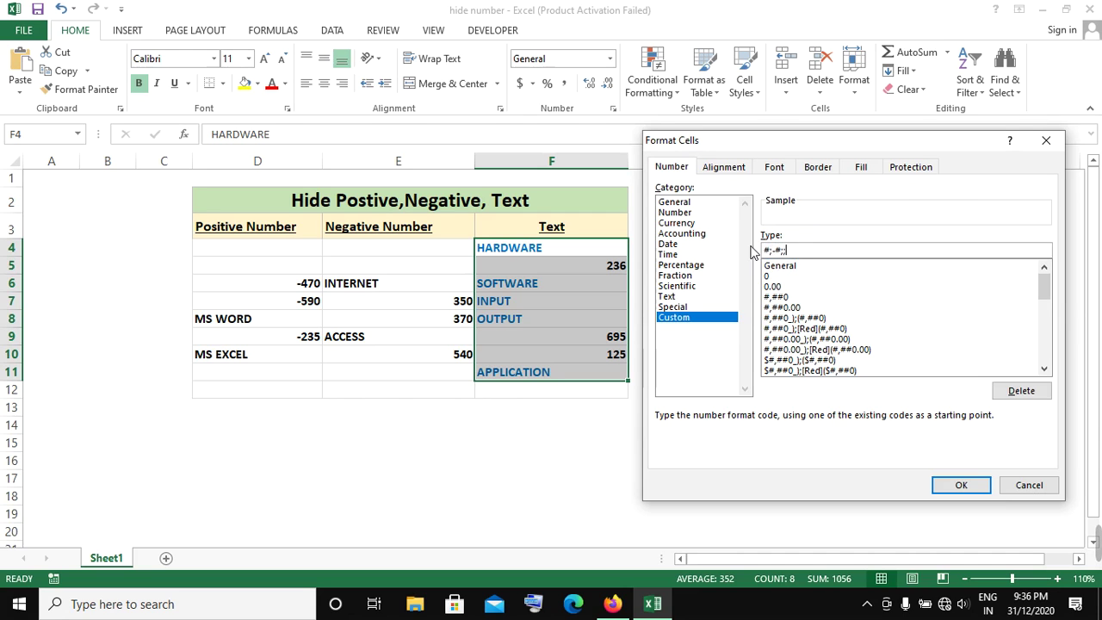
left_click(952, 487)
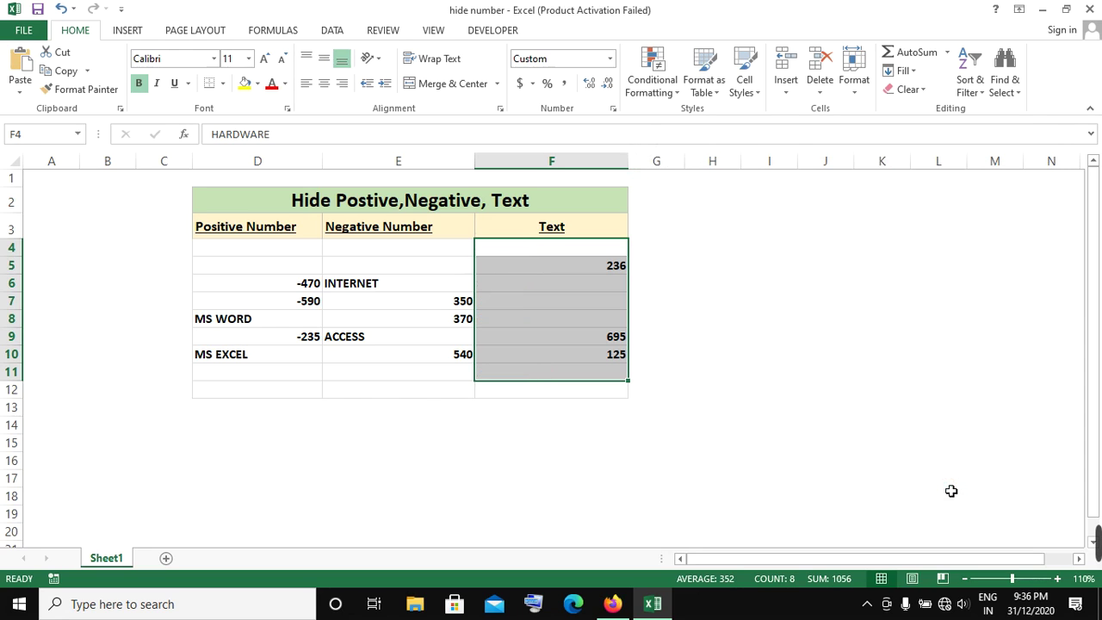
key("ctrl+z")
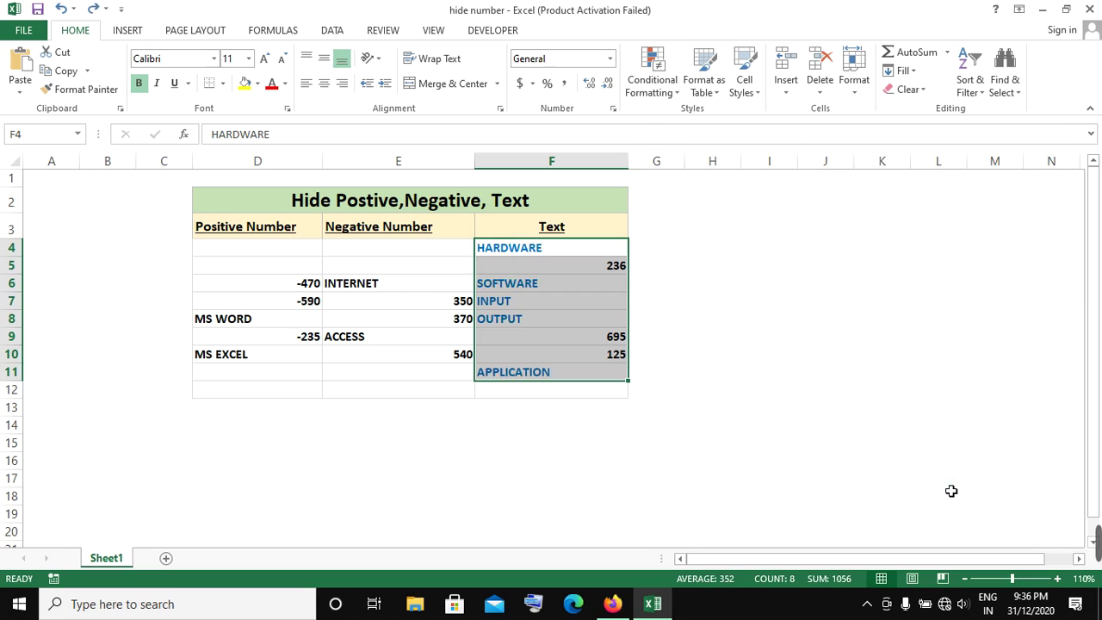
key("ctrl+y")
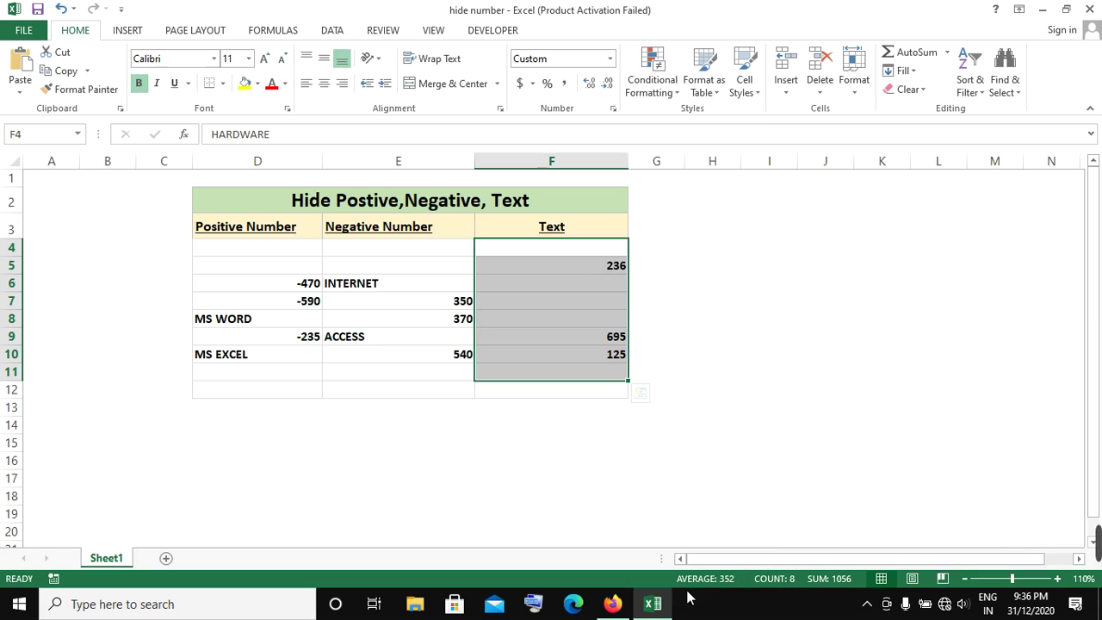
mouse_move(657, 603)
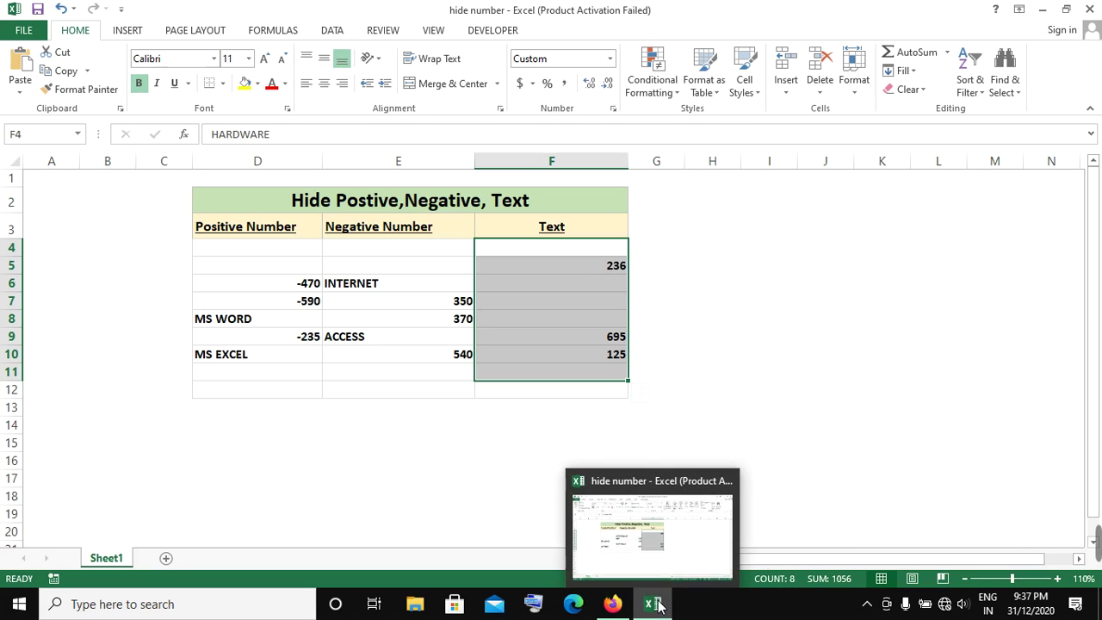
left_click(654, 603)
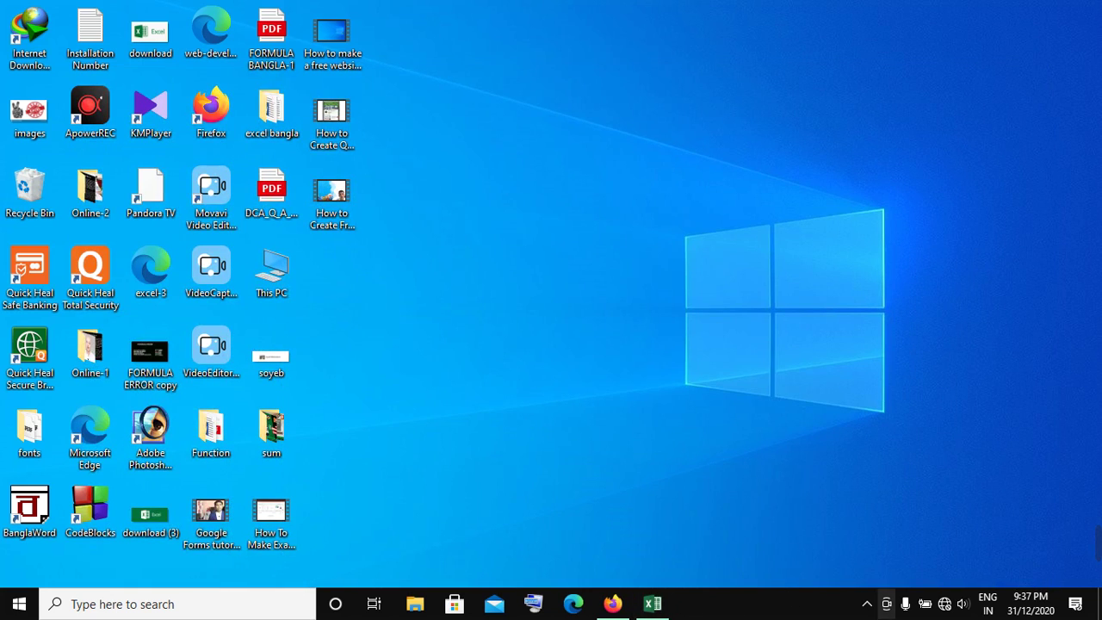
left_click(867, 603)
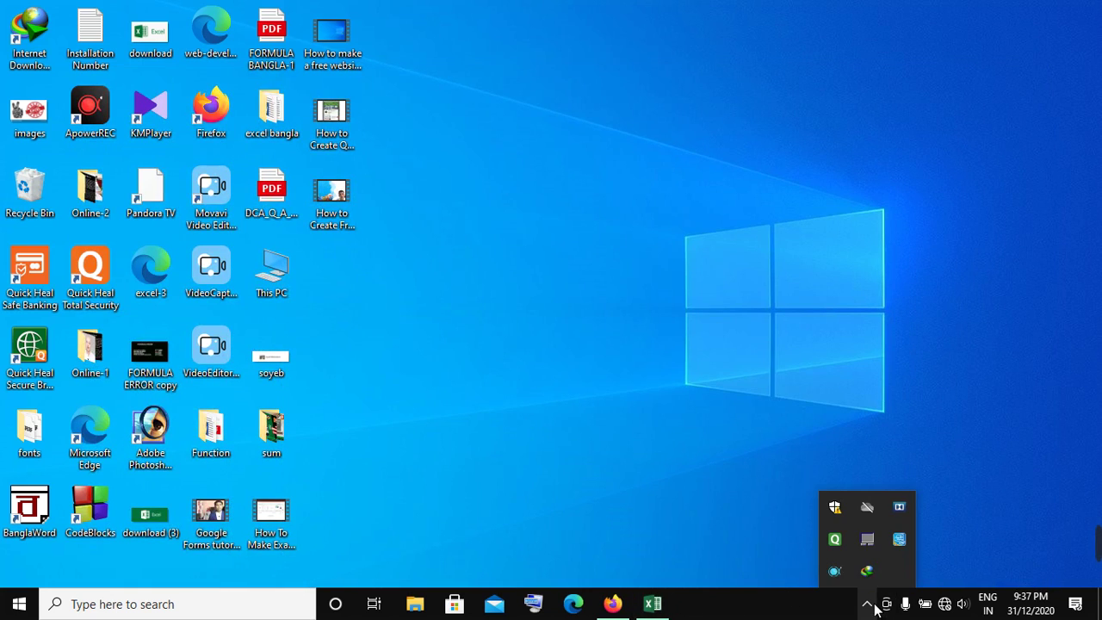
left_click(835, 572)
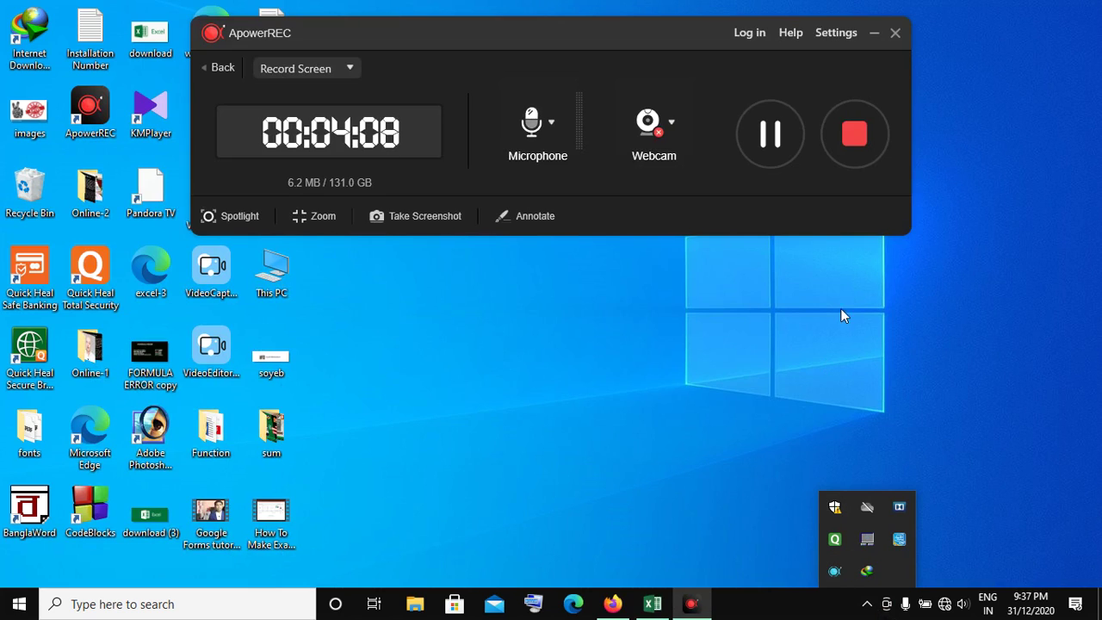